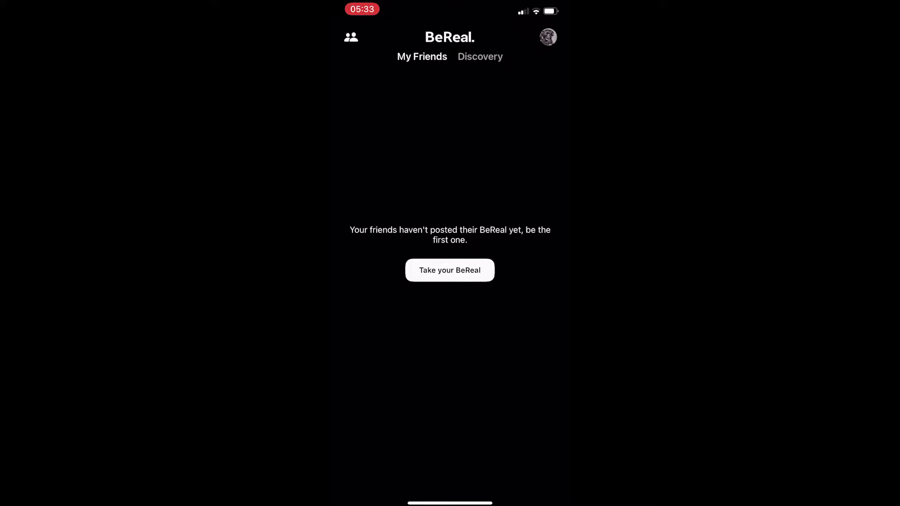
Open Settings from the profile and show the time zone choices for the Europe zone
click(548, 36)
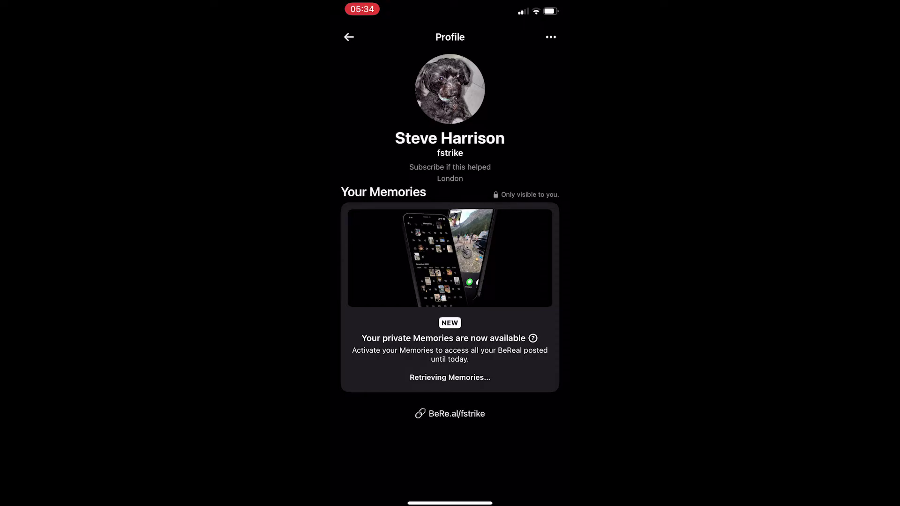
click(551, 37)
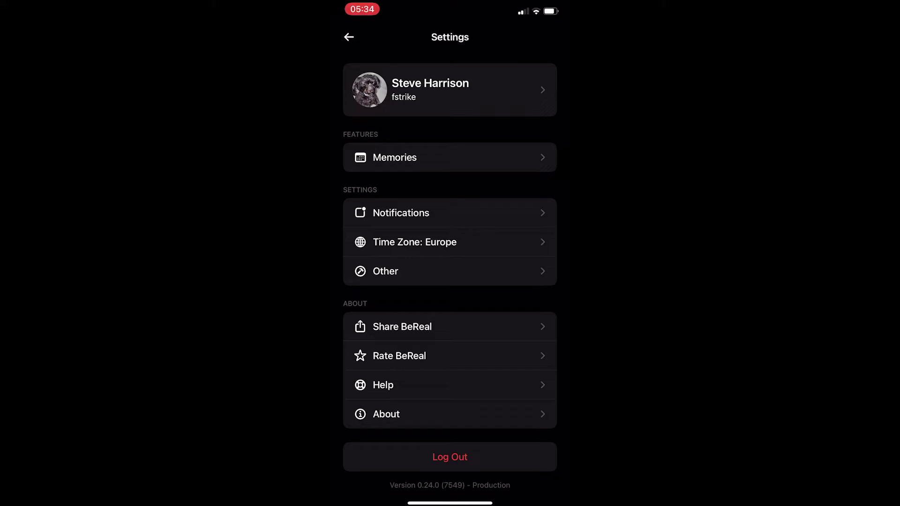
click(449, 242)
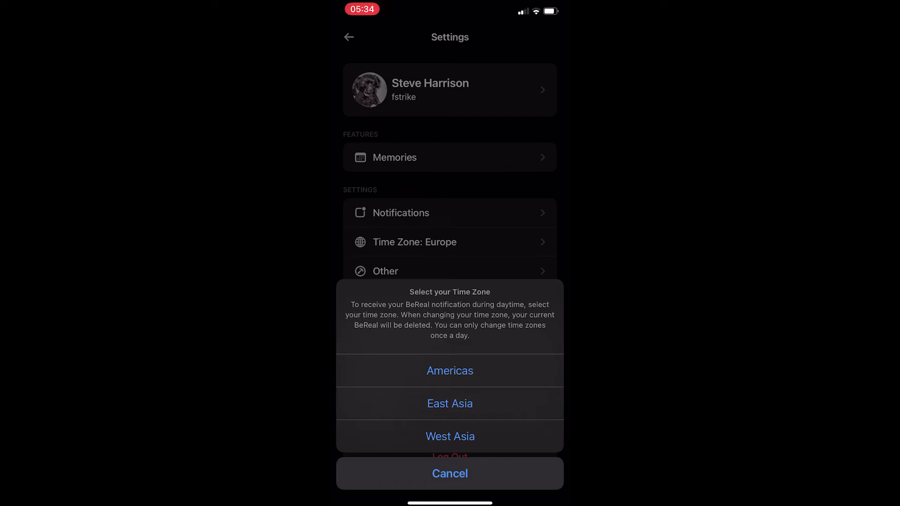
Select Americas as the time zone and confirm 'Change to Americas'
click(450, 371)
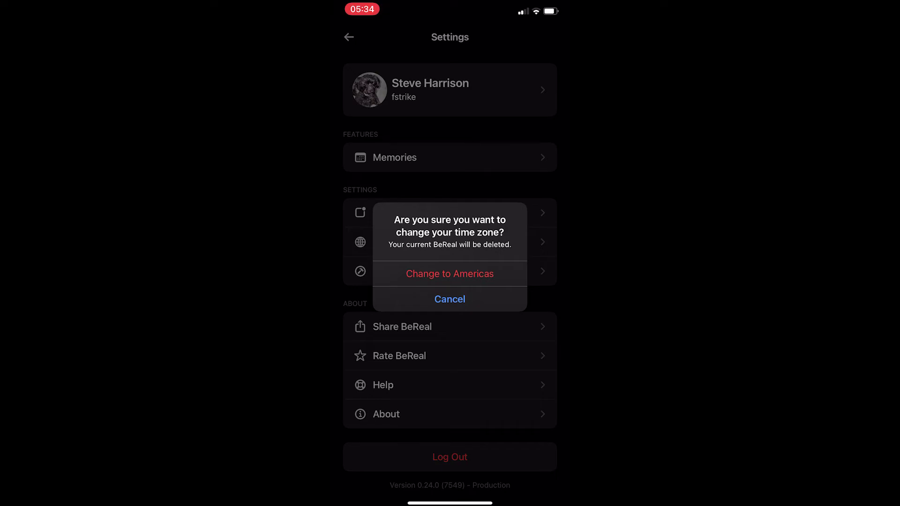
click(449, 273)
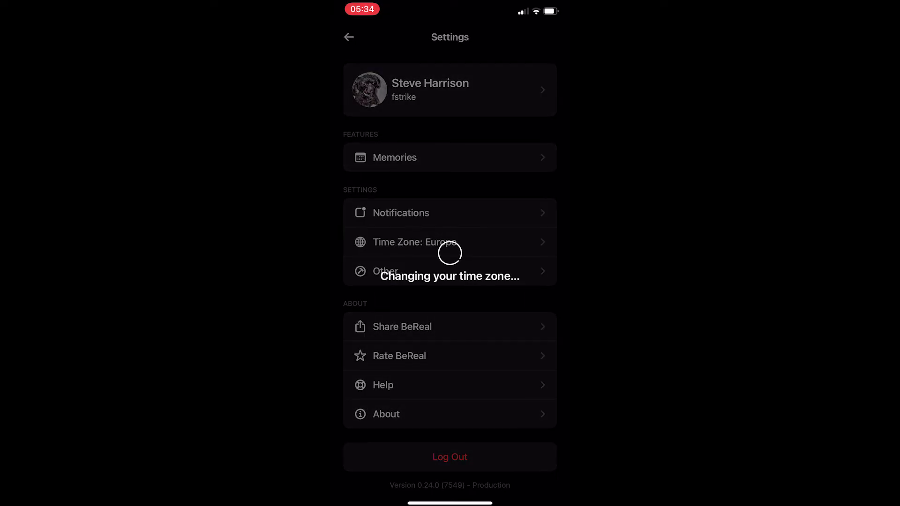